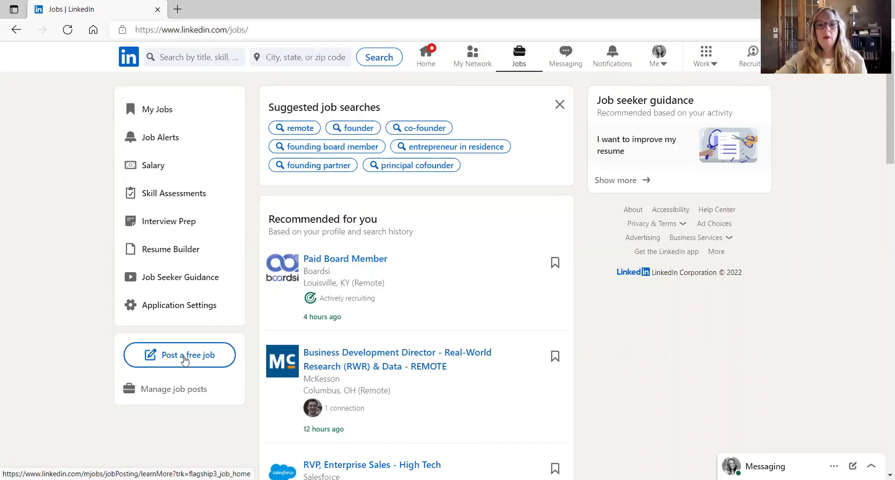
- Start a free job post and set its company to LB Solutions, LLC
click(185, 361)
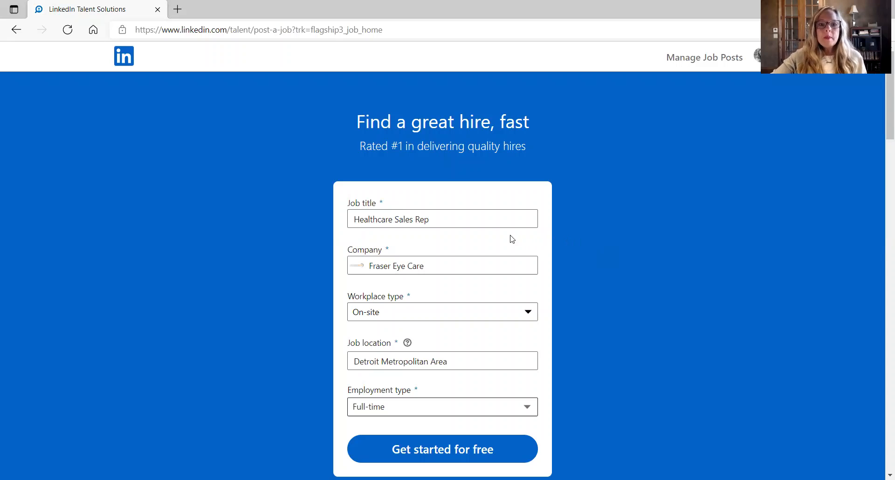
click(450, 222)
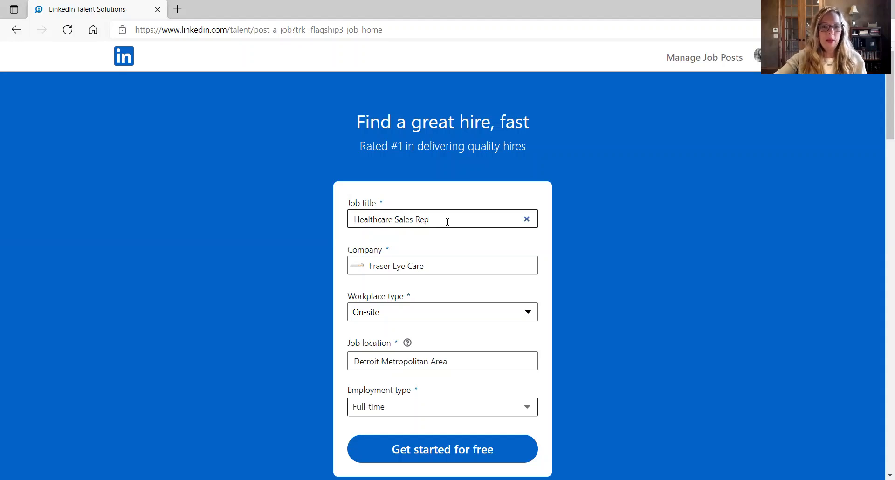
click(446, 270)
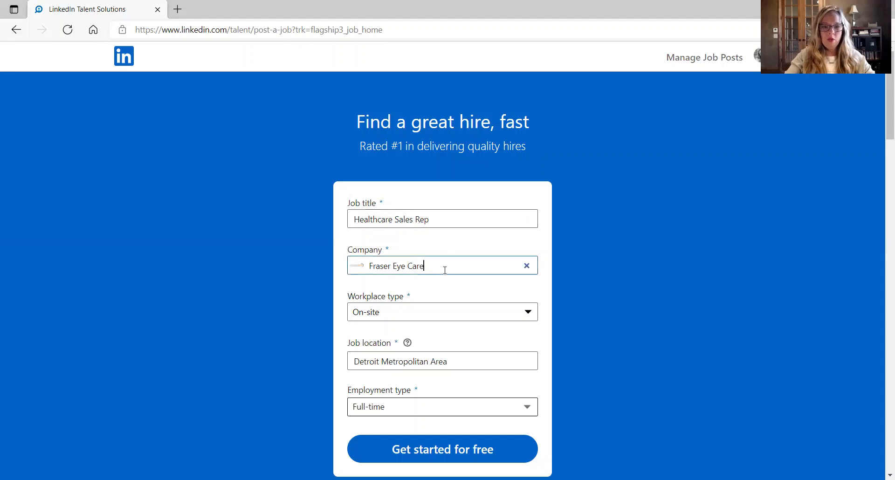
key(BackSpace)
key(BackSpace)
key(BackSpace)
key(BackSpace)
key(BackSpace)
key(BackSpace)
key(BackSpace)
key(BackSpace)
key(BackSpace)
key(BackSpace)
key(BackSpace)
key(BackSpace)
key(BackSpace)
key(BackSpace)
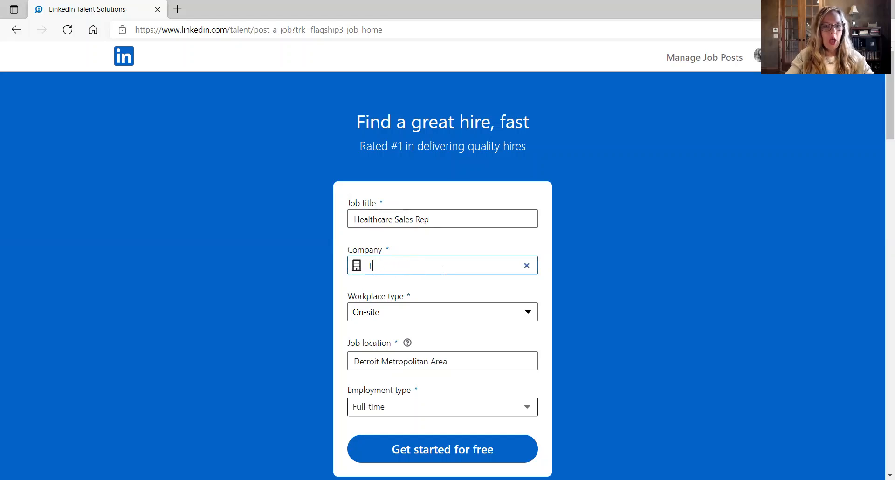
key(BackSpace)
text(LB)
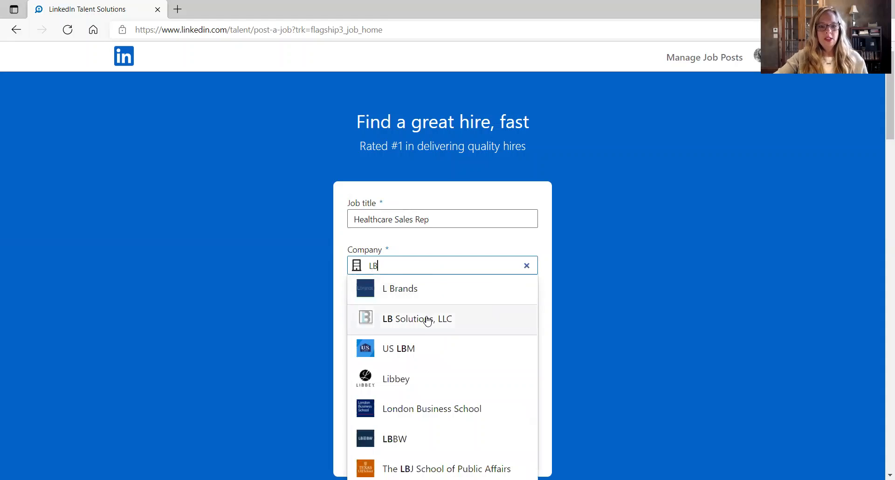
click(427, 320)
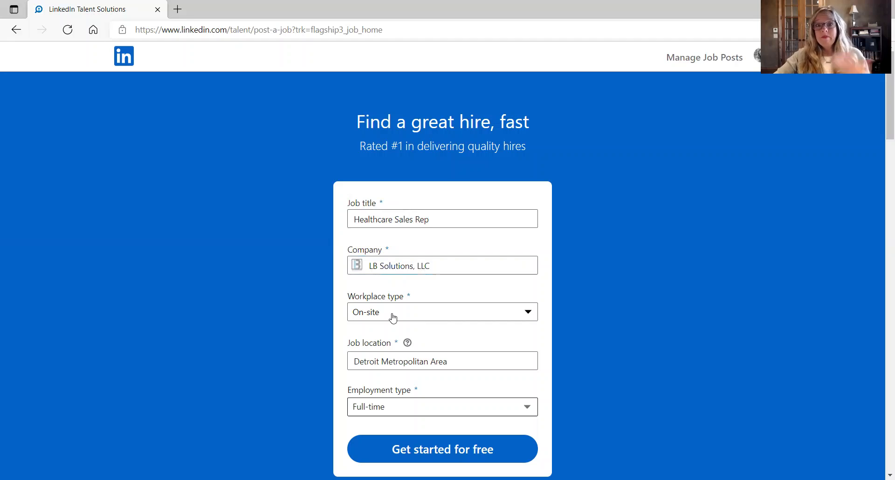
- Set the workplace type to On-site and the job location to Oklahoma, United States
click(526, 315)
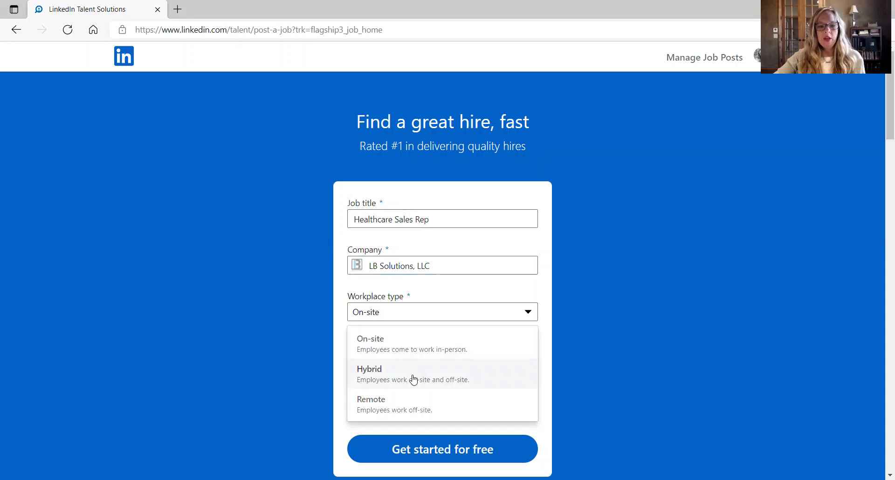
click(400, 356)
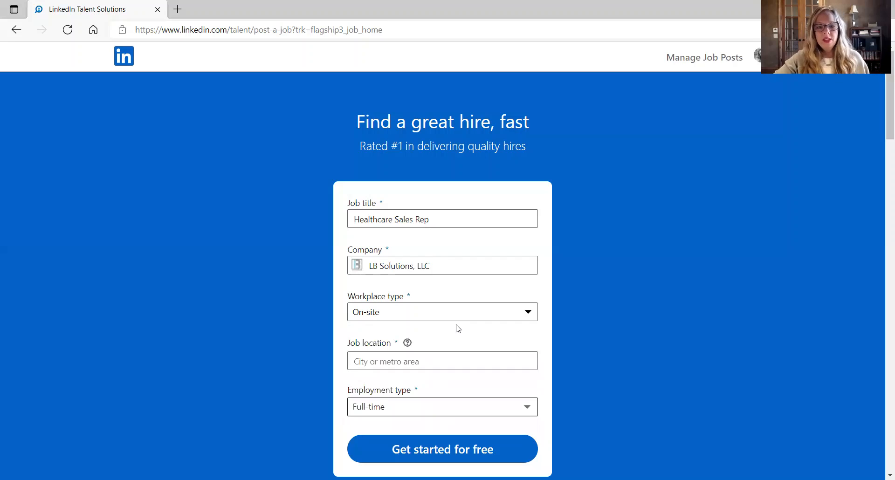
click(417, 362)
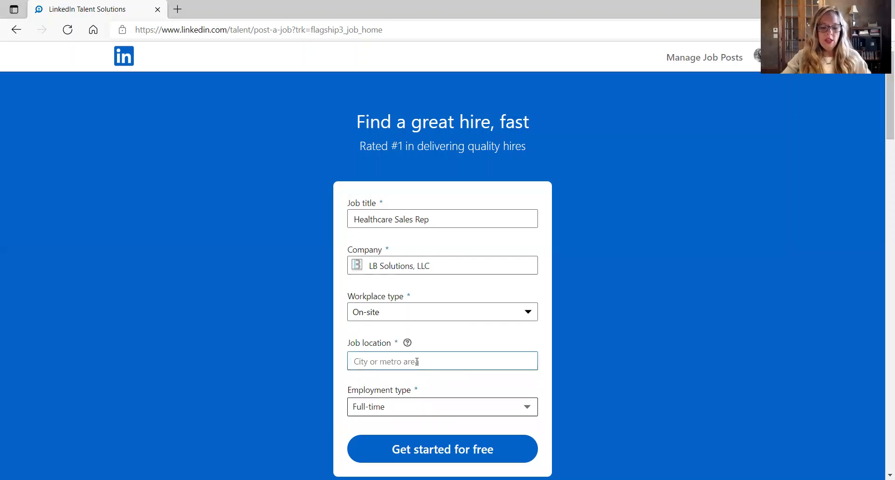
text(OK)
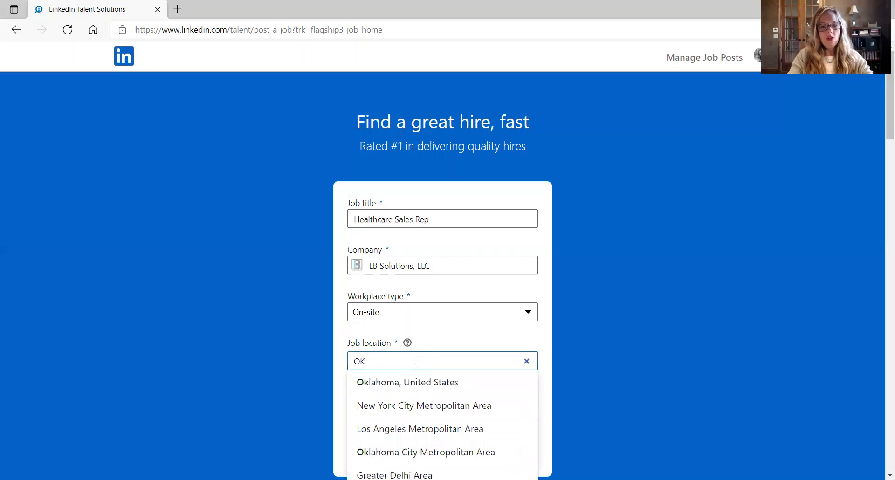
click(418, 381)
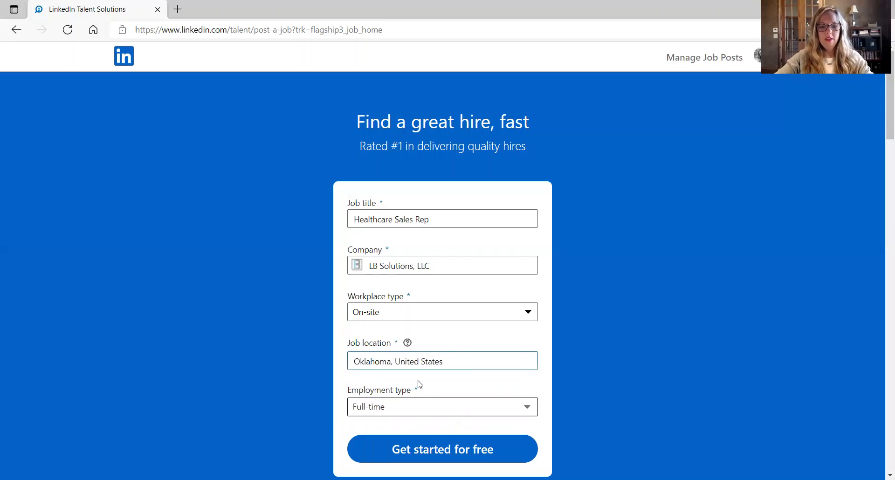
- Change the job location to Oklahoma City Metropolitan Area and proceed to the job details
click(448, 362)
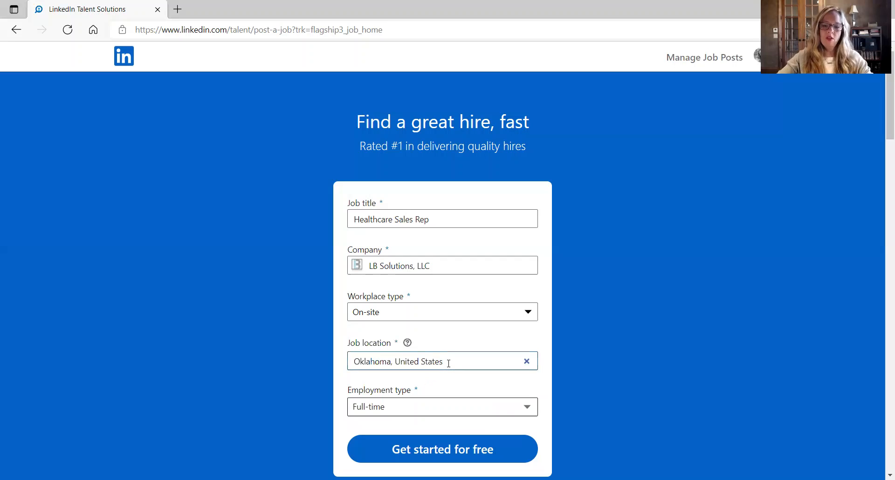
key(BackSpace)
key(BackSpace)
key(BackSpace)
key(BackSpace)
key(BackSpace)
key(BackSpace)
key(BackSpace)
key(BackSpace)
key(BackSpace)
key(BackSpace)
key(BackSpace)
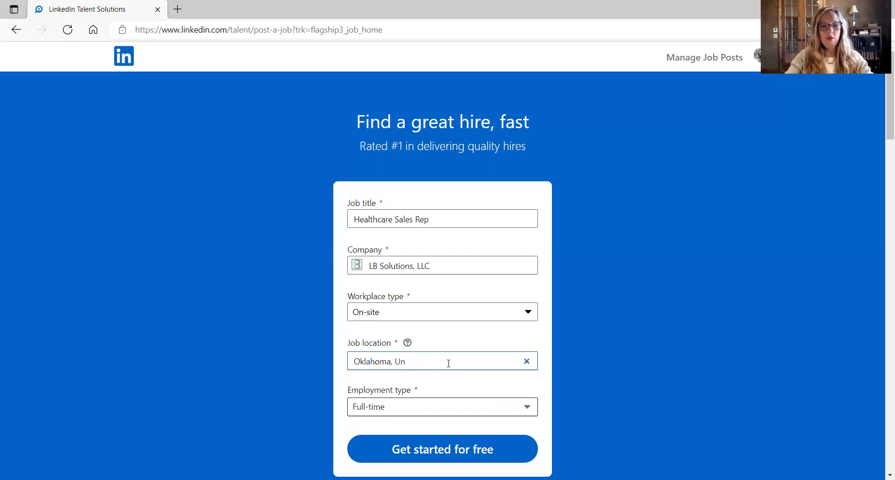
key(BackSpace)
key(BackSpace)
key(BackSpace)
key(BackSpace)
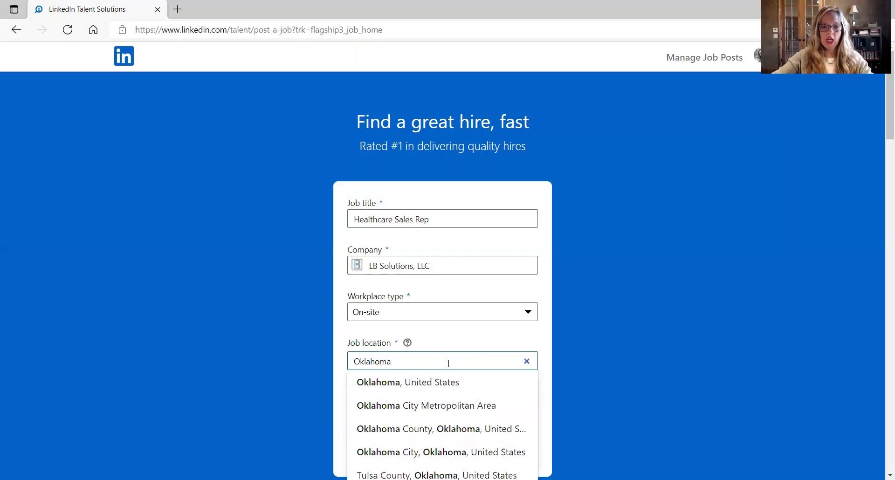
click(442, 414)
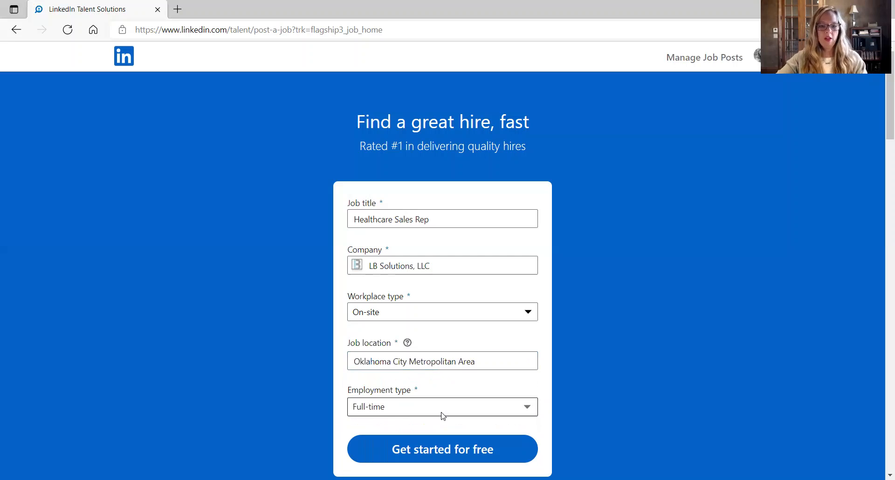
click(454, 455)
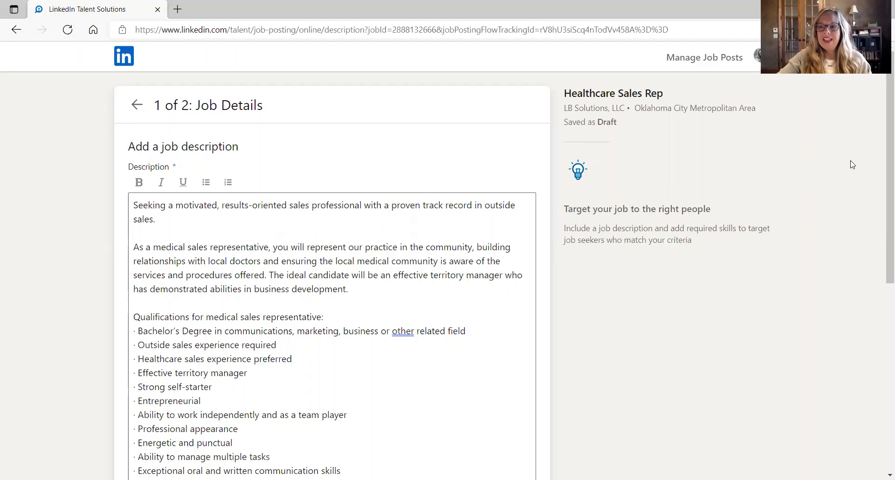
- Review the job description, the skill keywords and the choices for "How did you hear about us?" without selecting one
drag(883, 140, 883, 165)
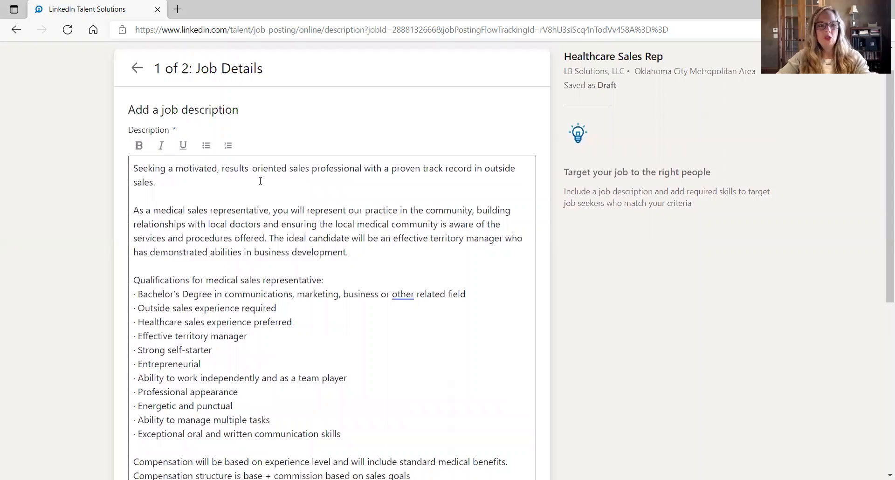
drag(883, 181, 882, 295)
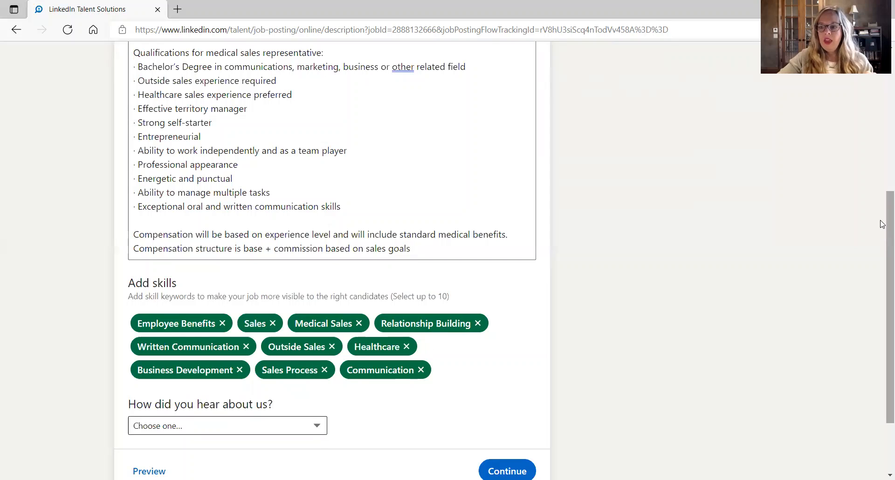
scroll(882, 233, down, 2)
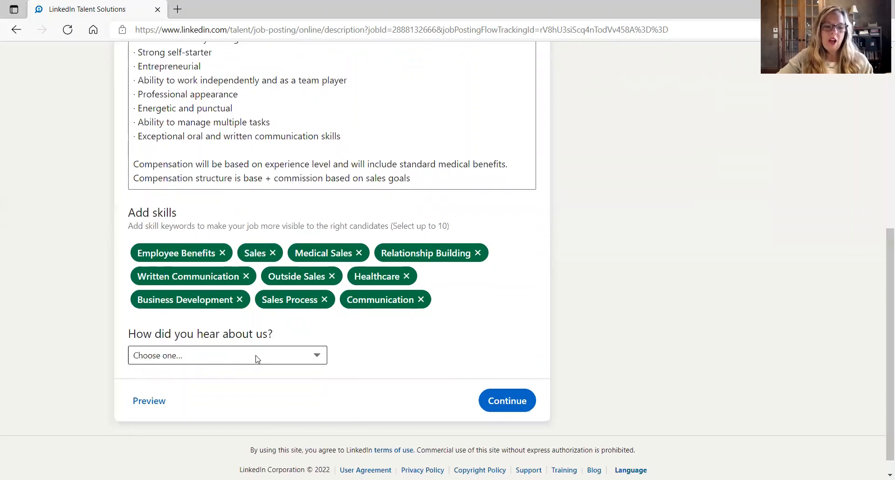
click(321, 359)
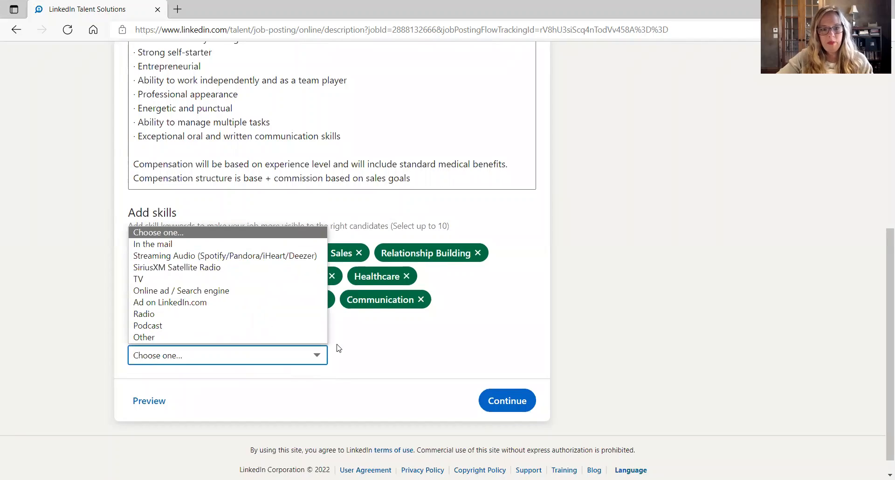
click(457, 334)
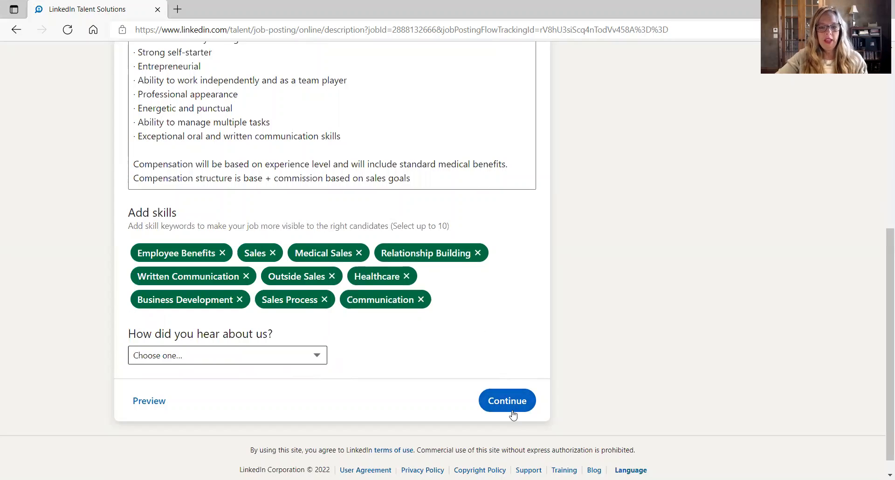
- Preview the job post from the job details, close the preview and continue to the applicant options
click(153, 401)
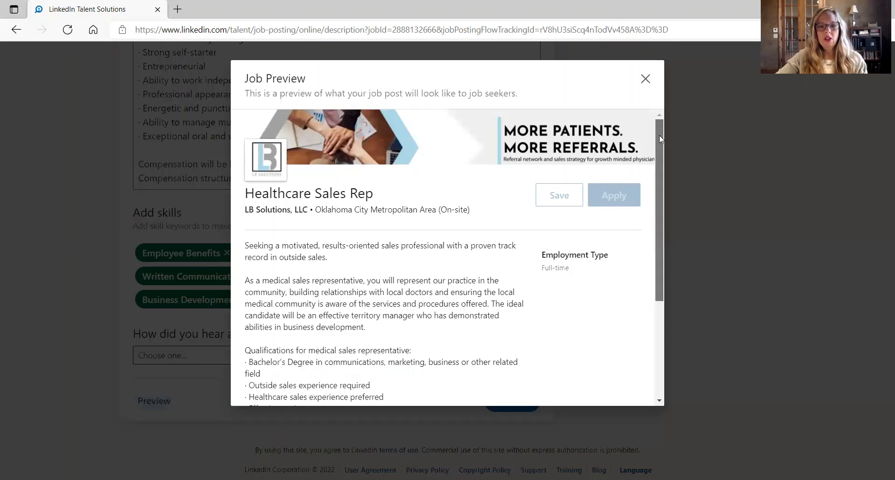
mouse_move(659, 135)
mouse_down()
mouse_move(660, 144)
mouse_move(665, 127)
mouse_move(663, 291)
mouse_move(667, 121)
mouse_up()
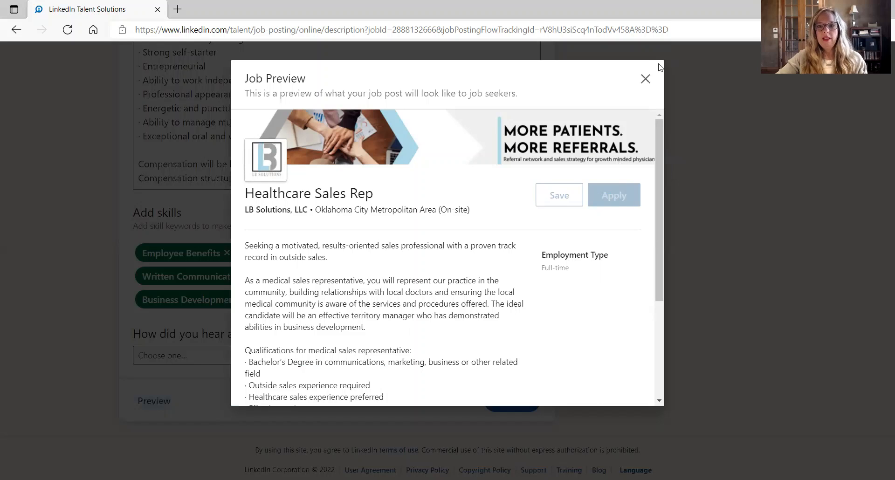
click(645, 78)
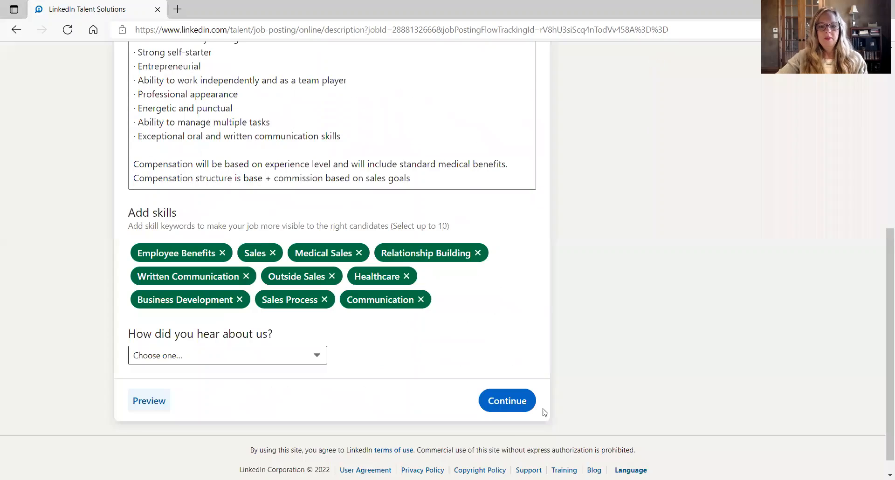
click(500, 403)
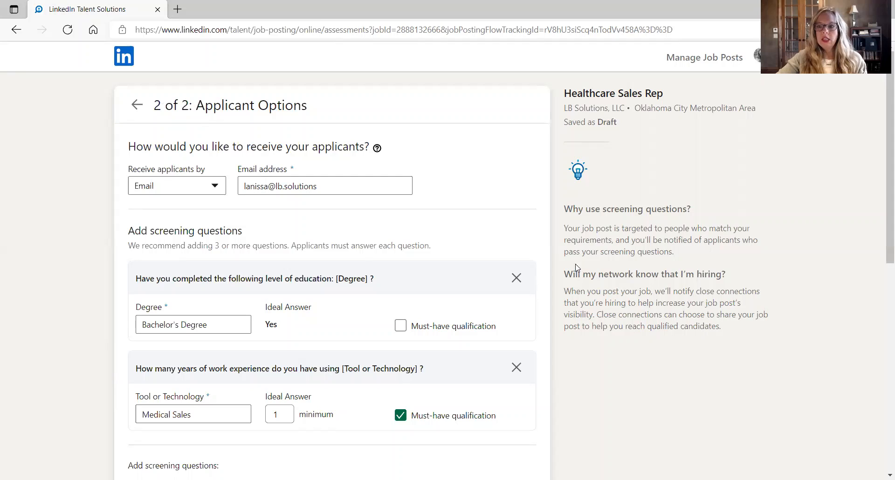
- Review how applicants are received, the screening questions and the qualification setting for the job post
drag(883, 196, 883, 217)
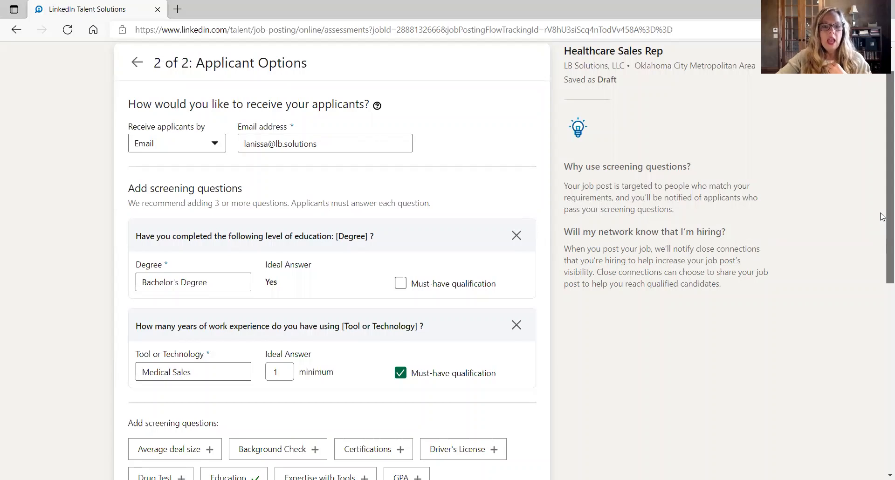
drag(883, 217, 882, 223)
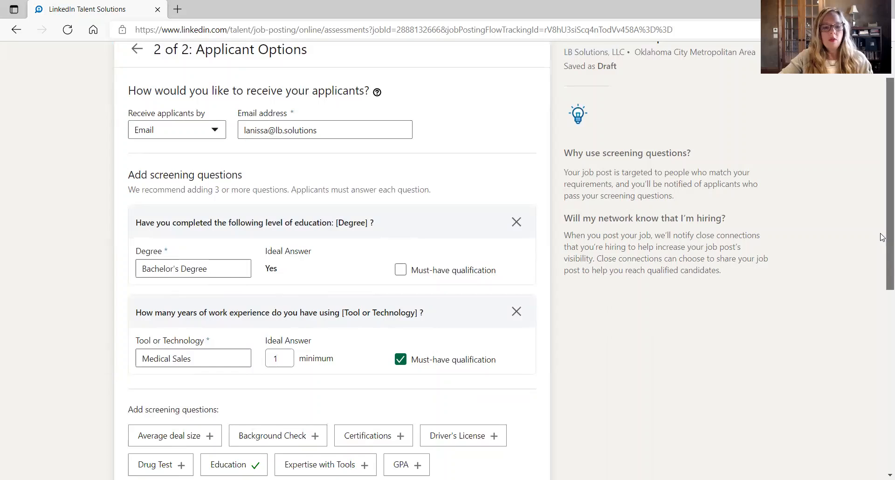
drag(883, 237, 883, 398)
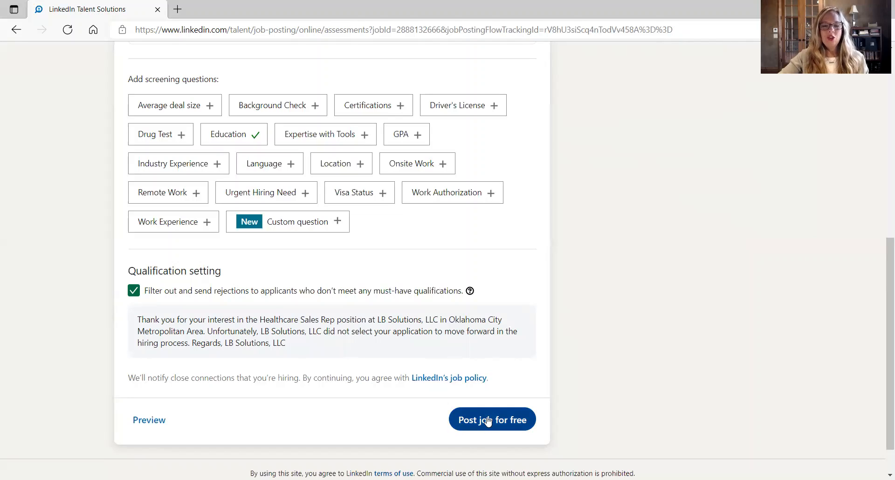
- Preview the job post from the applicant options, close the preview and return to the start of the applicant options
click(148, 421)
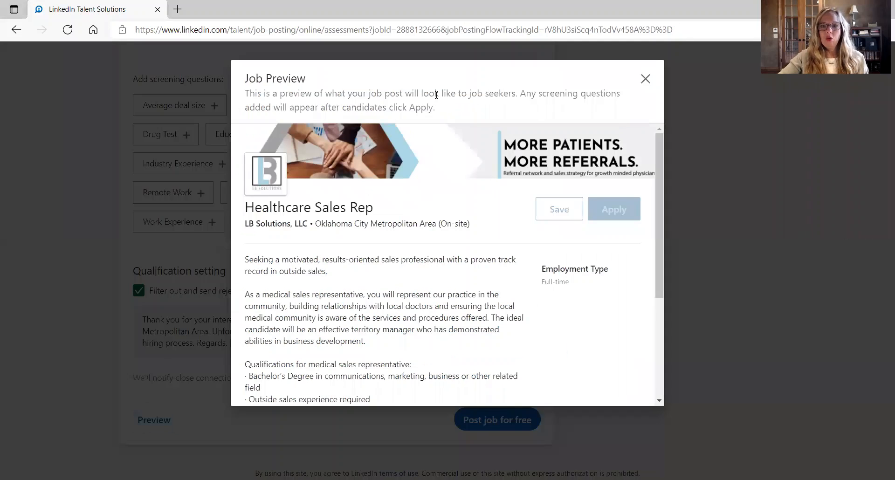
drag(660, 153, 667, 136)
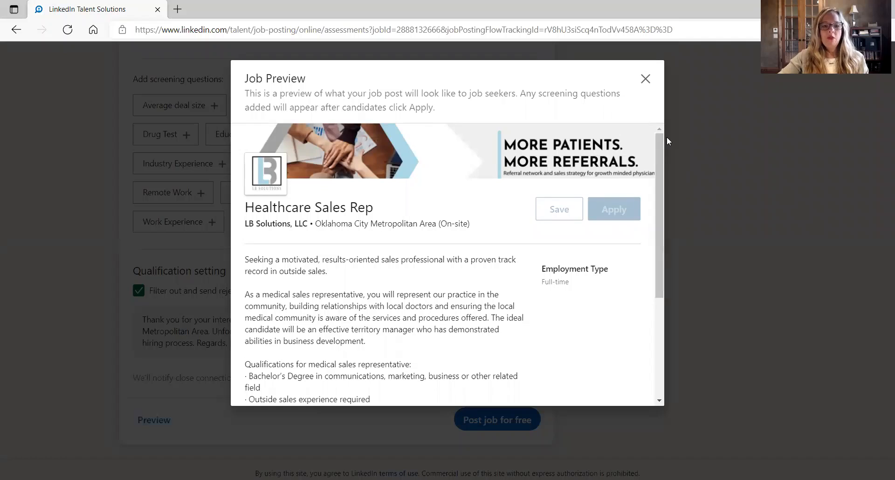
click(648, 79)
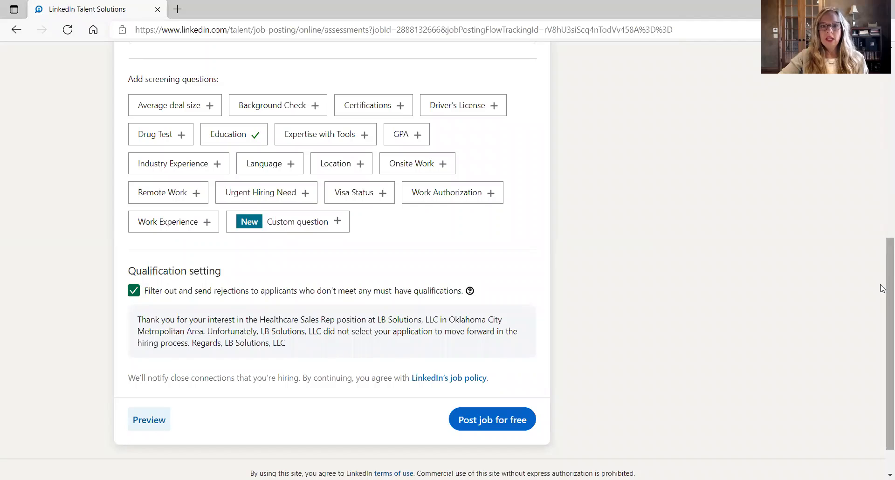
drag(883, 287, 883, 88)
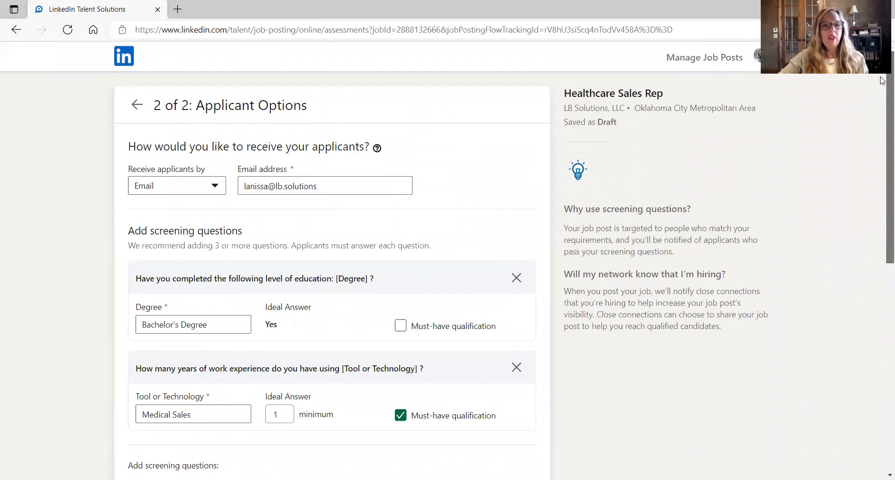